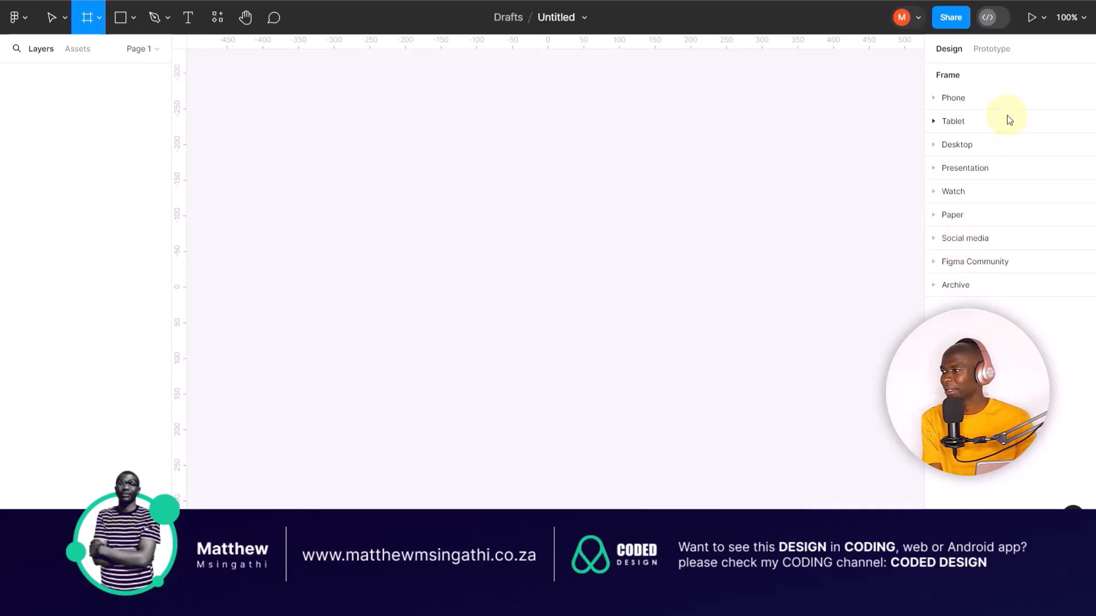
Examine the preset frame sizes offered for phone, tablet, desktop, presentation and paper
{"action": "left_click", "coordinate": [937, 100]}
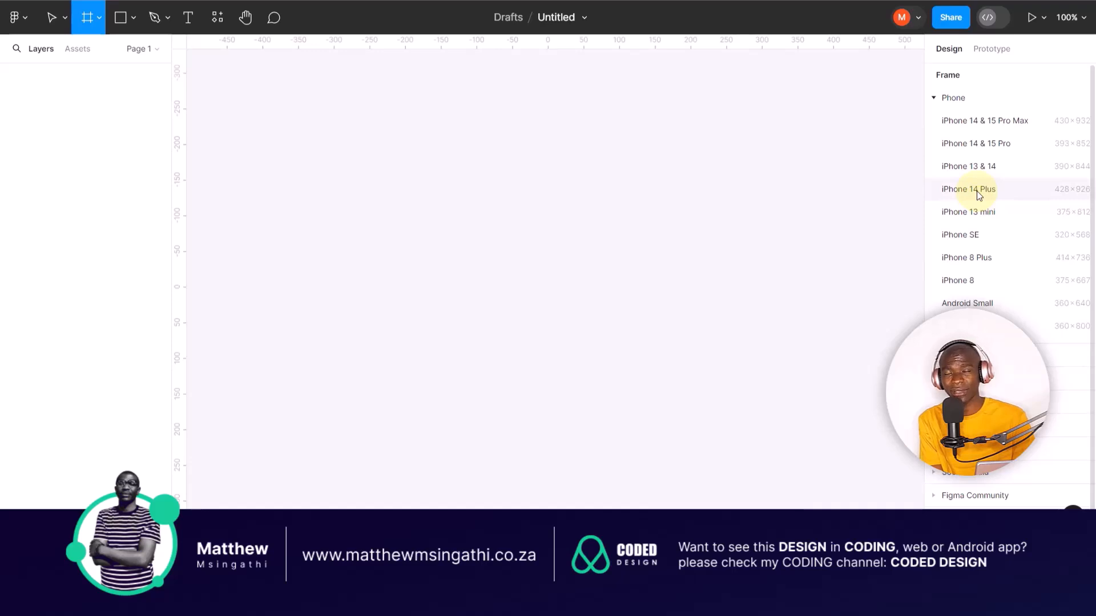
{"action": "left_click", "coordinate": [935, 100]}
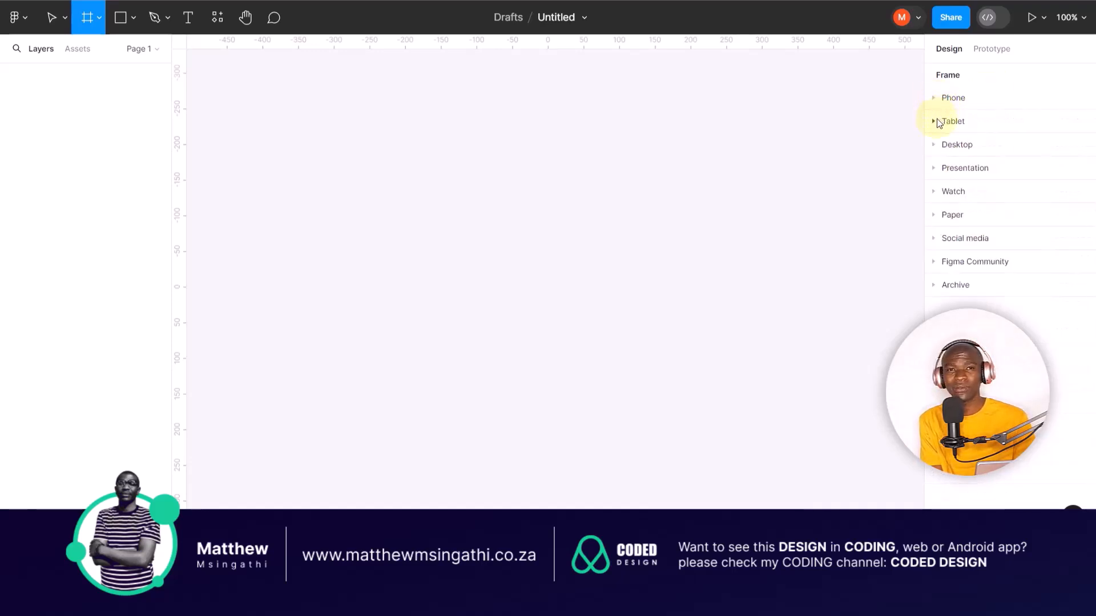
{"action": "left_click", "coordinate": [936, 121]}
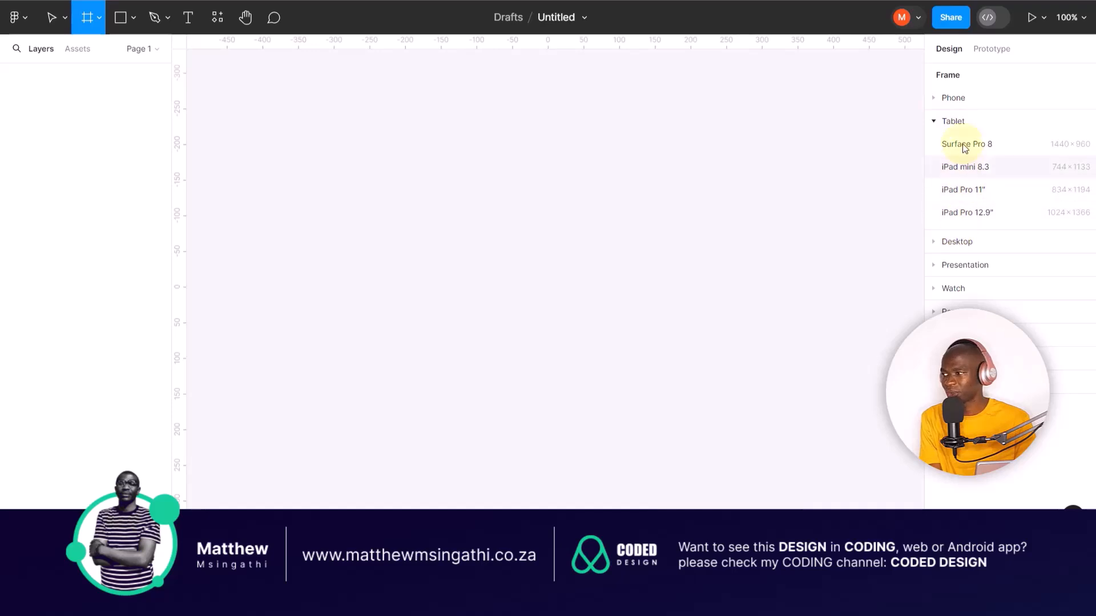
{"action": "left_click", "coordinate": [940, 122]}
{"action": "left_click", "coordinate": [936, 149]}
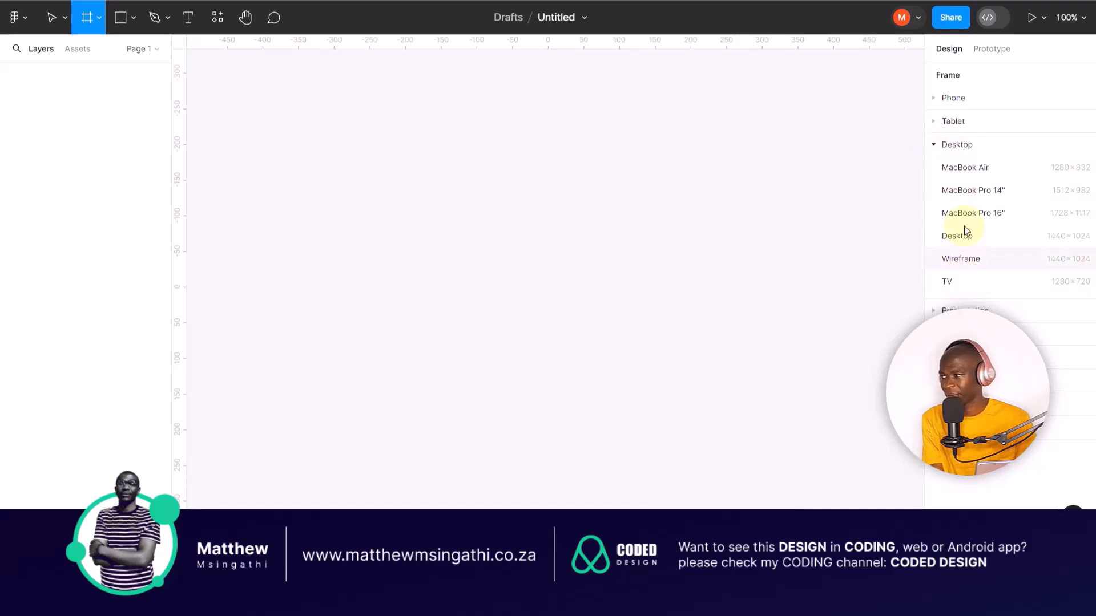
{"action": "left_click", "coordinate": [934, 146]}
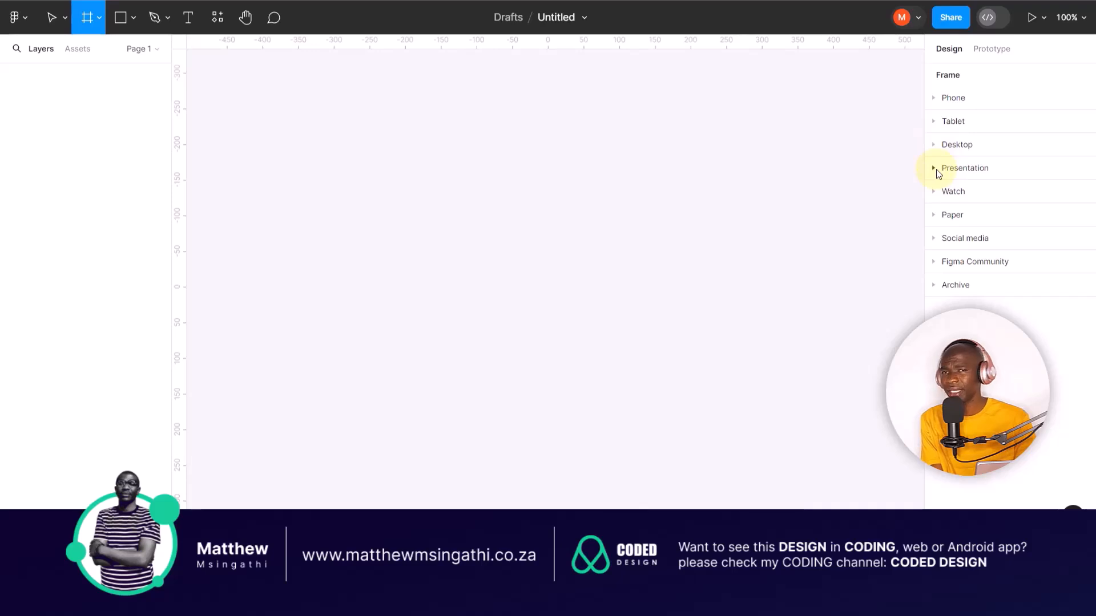
{"action": "left_click", "coordinate": [936, 170]}
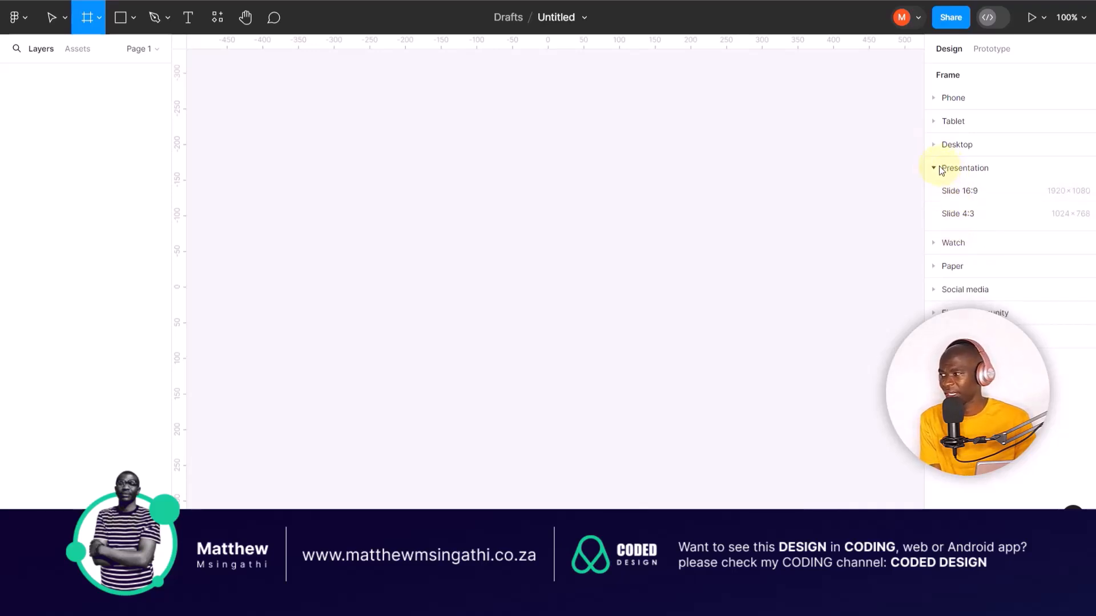
{"action": "left_click", "coordinate": [940, 171]}
{"action": "left_click", "coordinate": [937, 222]}
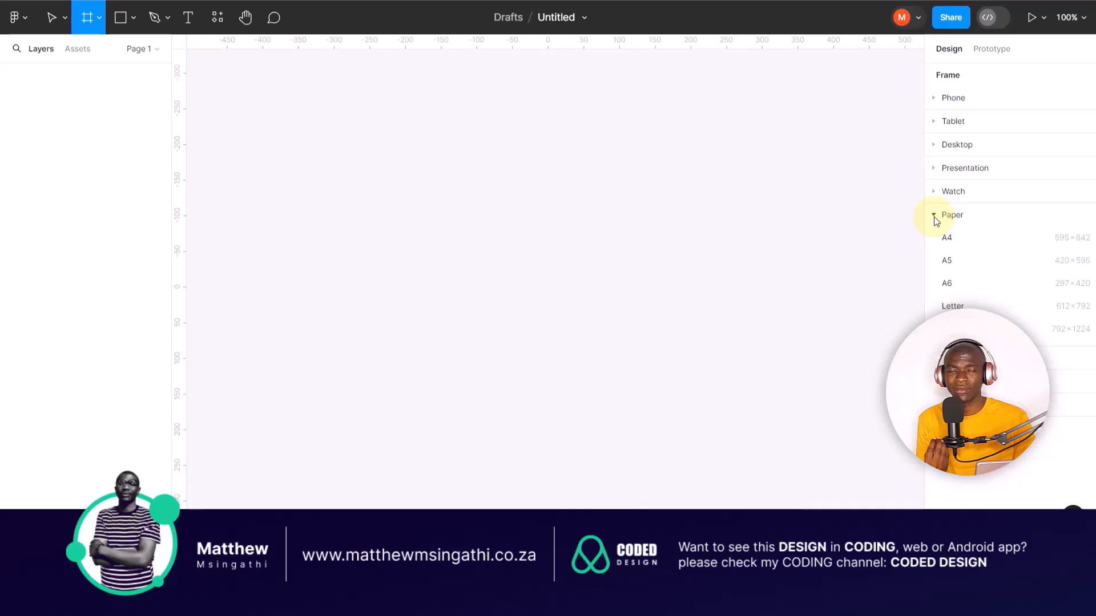
{"action": "left_click", "coordinate": [934, 217]}
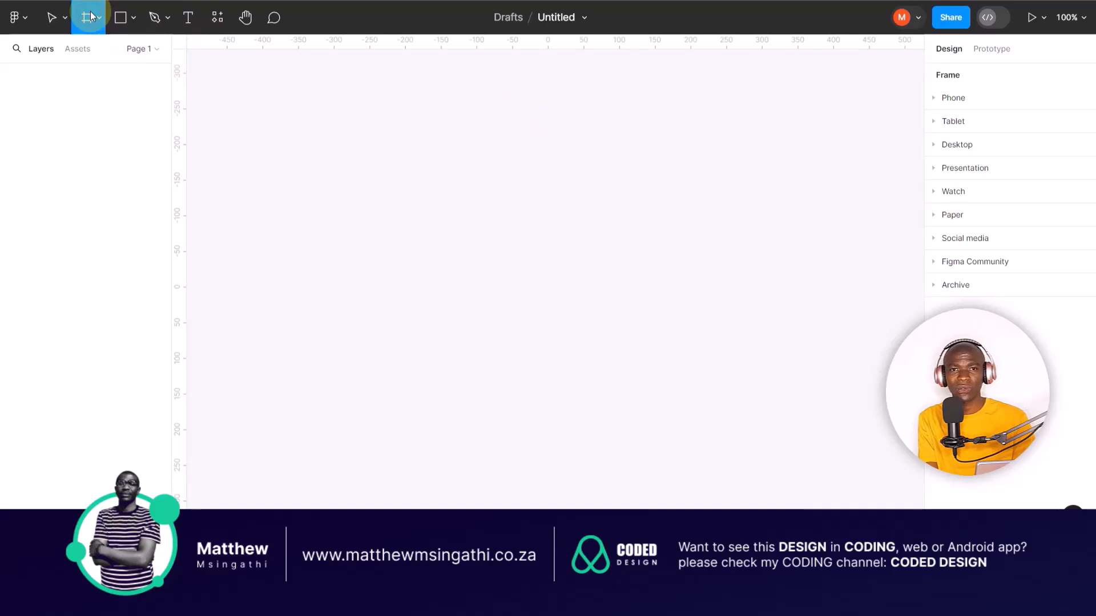
{"action": "left_click_drag", "start_coordinate": [261, 109], "coordinate": [787, 441]}
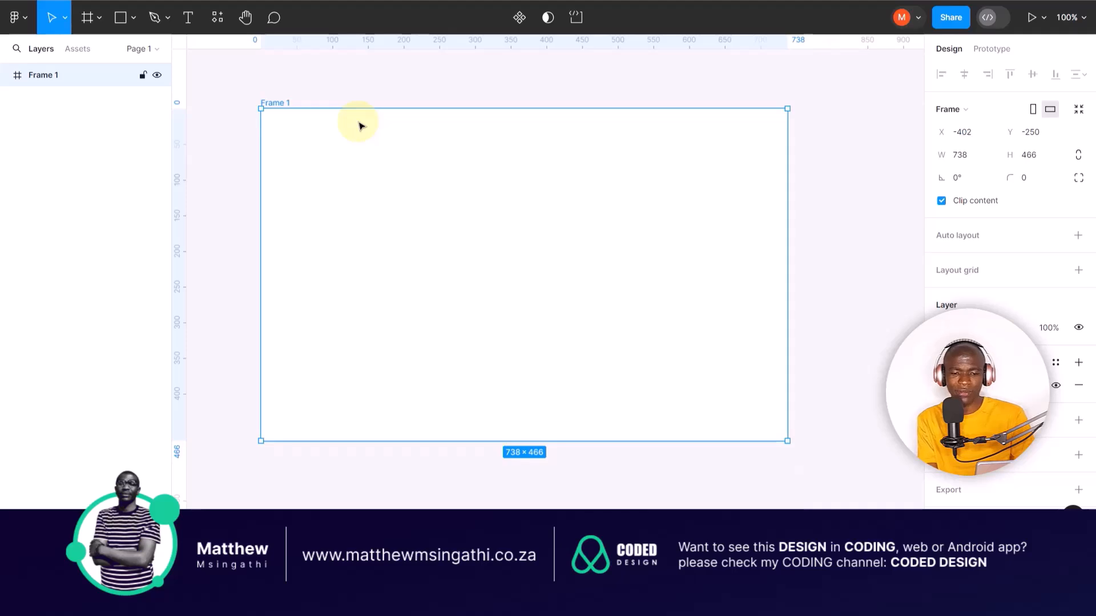
{"action": "key", "text": "Delete"}
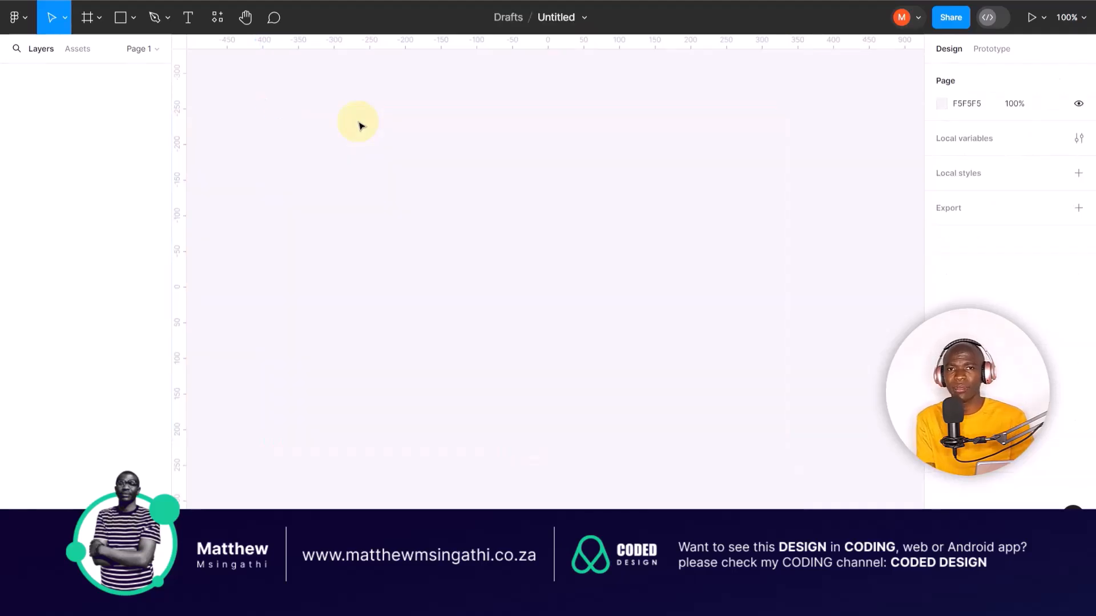
{"action": "left_click", "coordinate": [88, 21]}
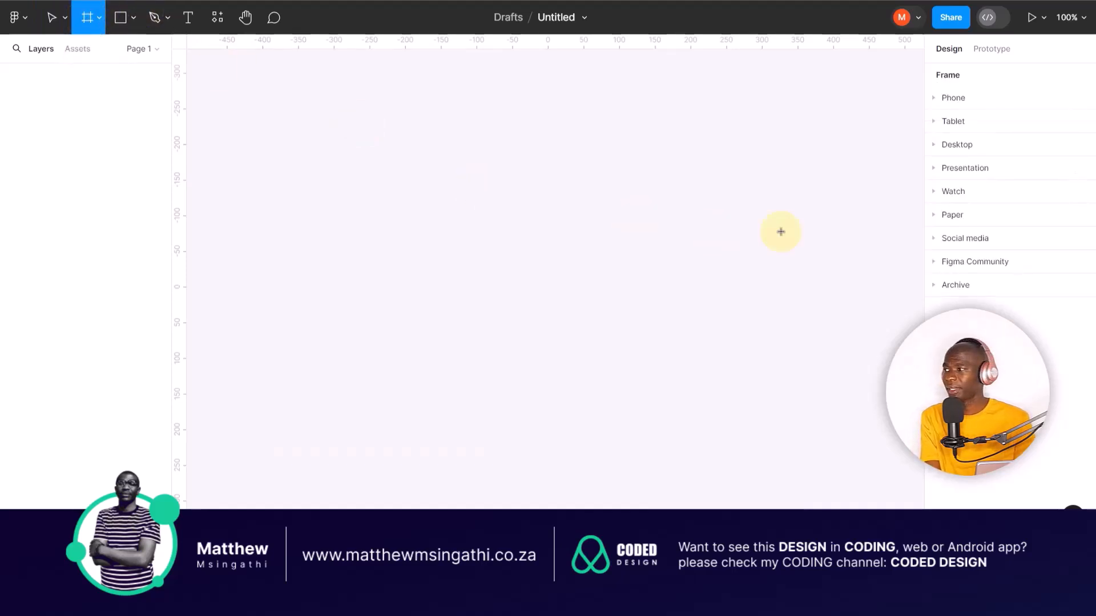
{"action": "left_click", "coordinate": [936, 101]}
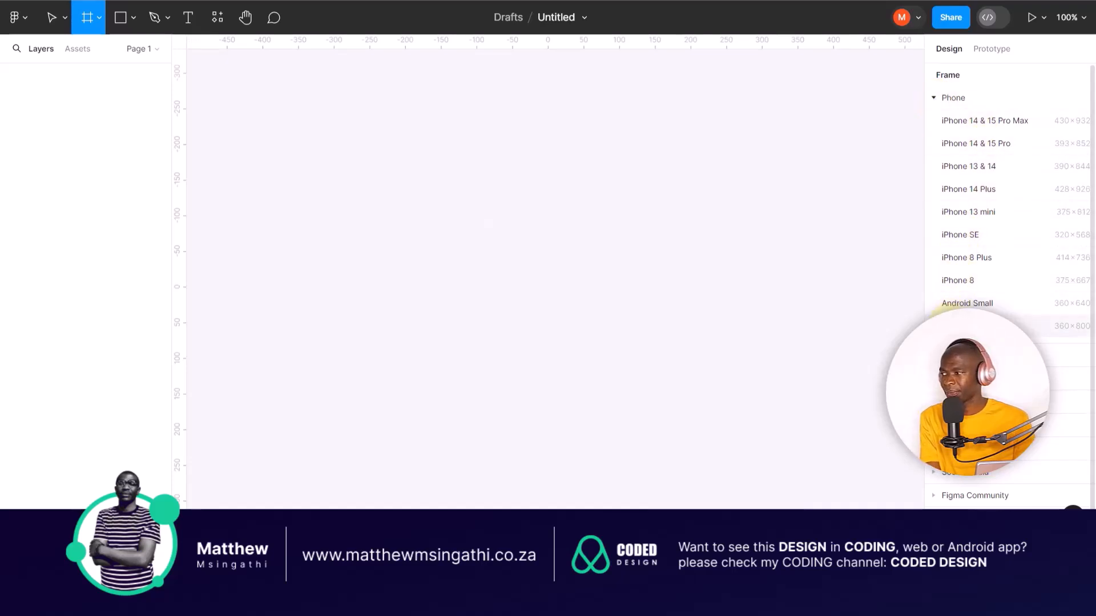
{"action": "left_click", "coordinate": [968, 326]}
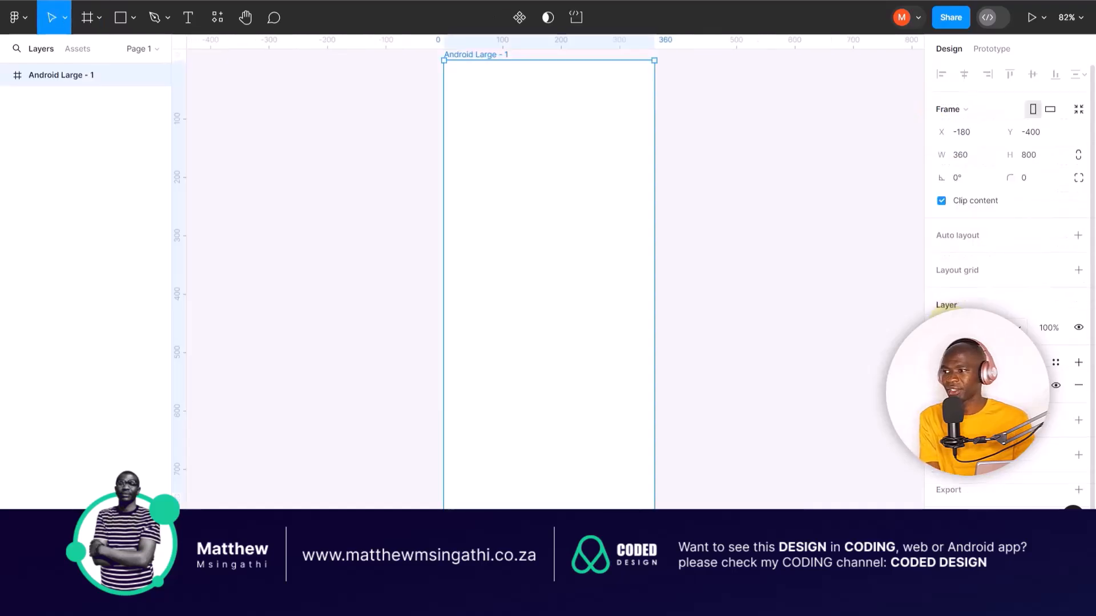
{"action": "left_click", "coordinate": [736, 171]}
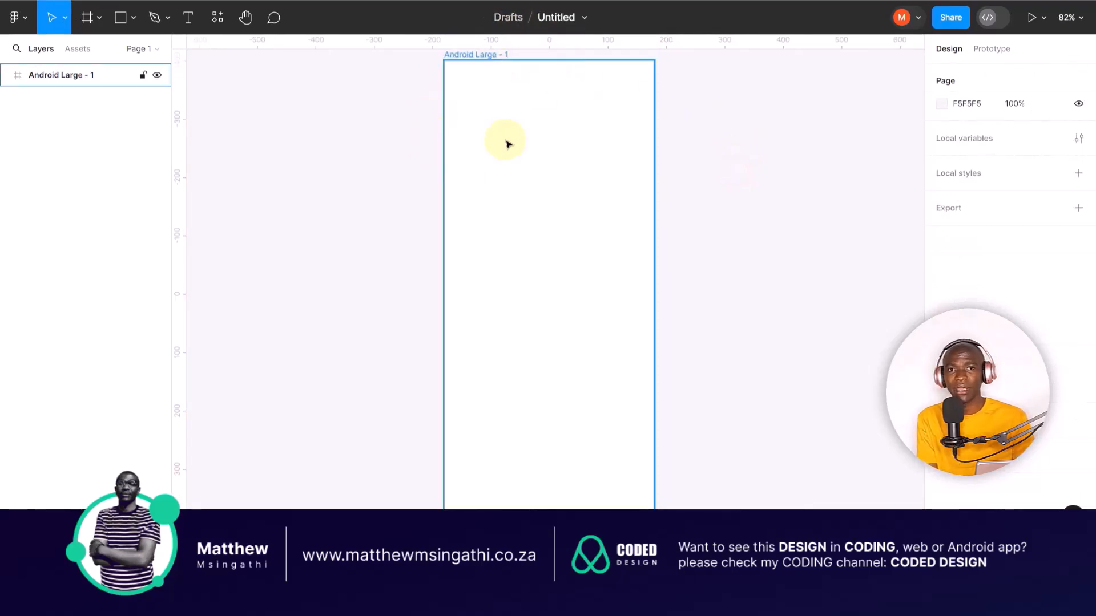
{"action": "left_click", "coordinate": [481, 58]}
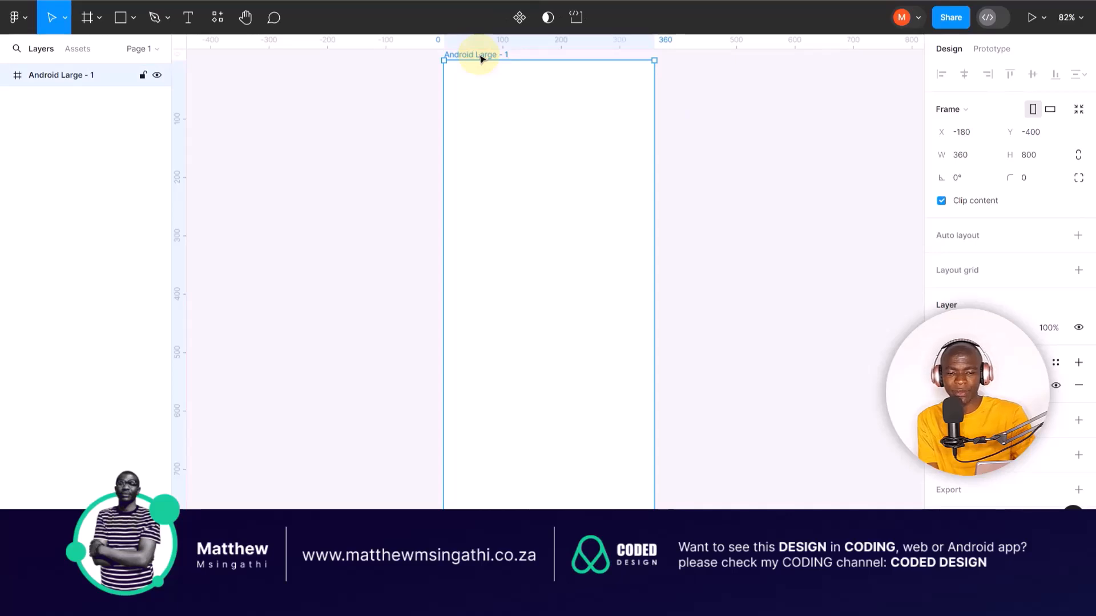
{"action": "key", "text": "Delete"}
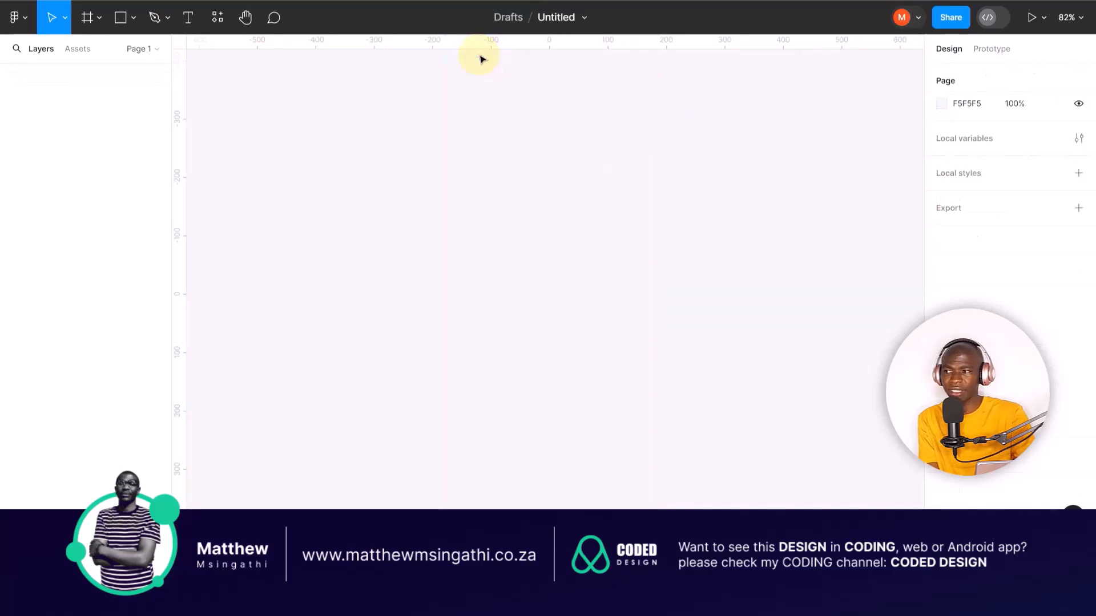
Add a phone frame to the canvas using the iPhone 13 mini preset
{"action": "left_click", "coordinate": [86, 19]}
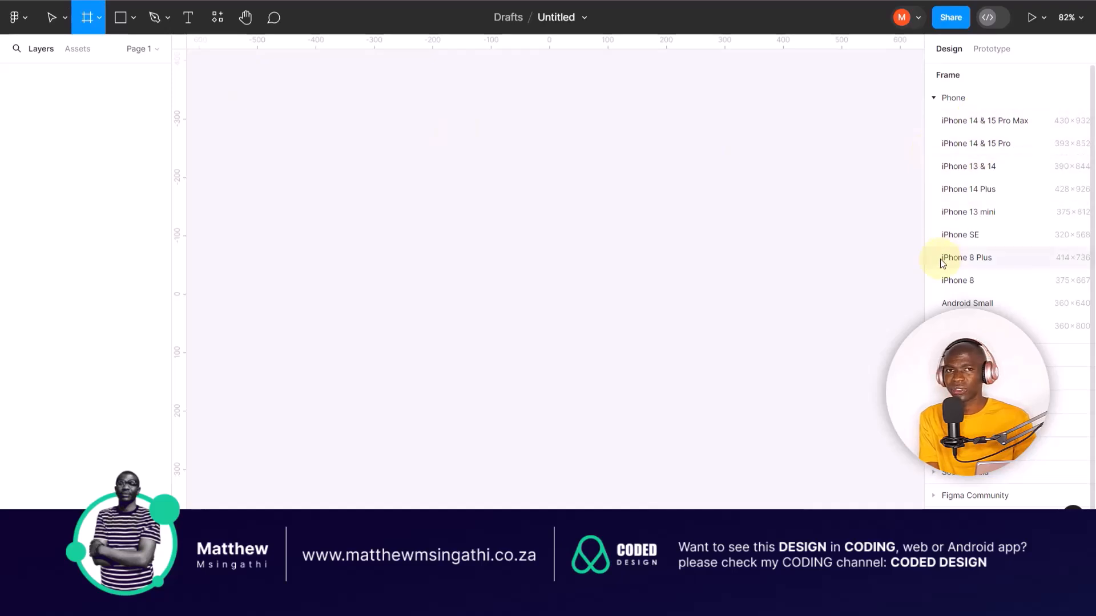
{"action": "left_click", "coordinate": [963, 213]}
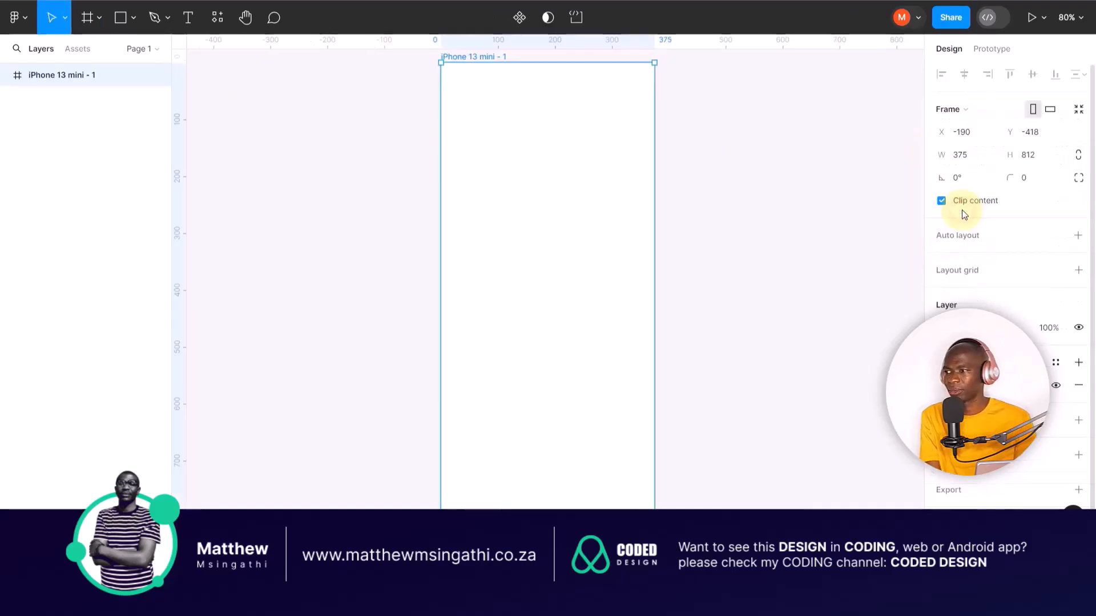
{"action": "left_click", "coordinate": [765, 175]}
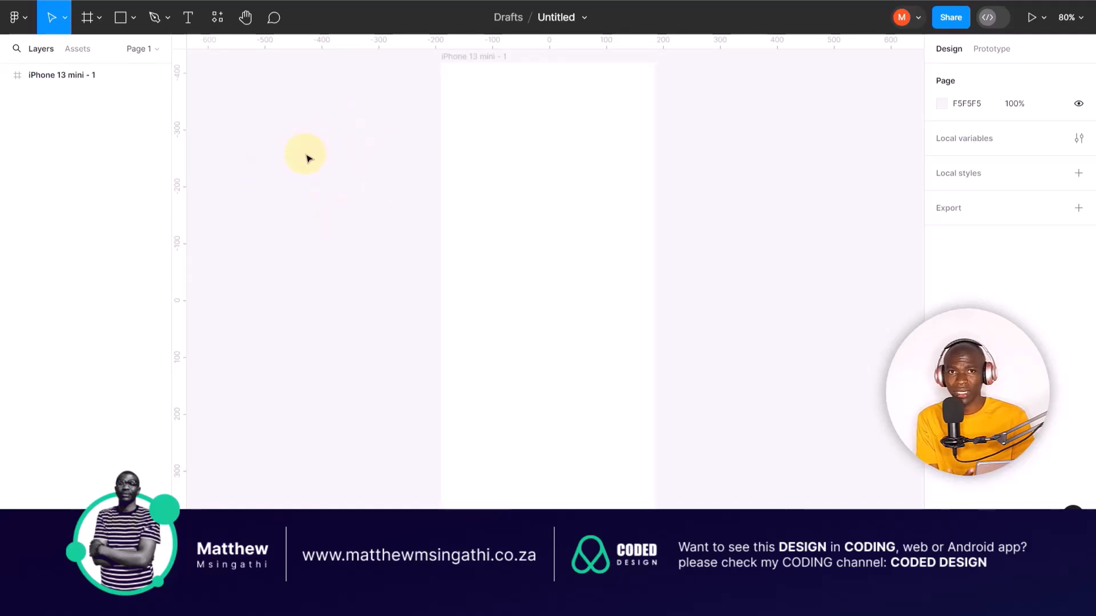
{"action": "left_click", "coordinate": [506, 176]}
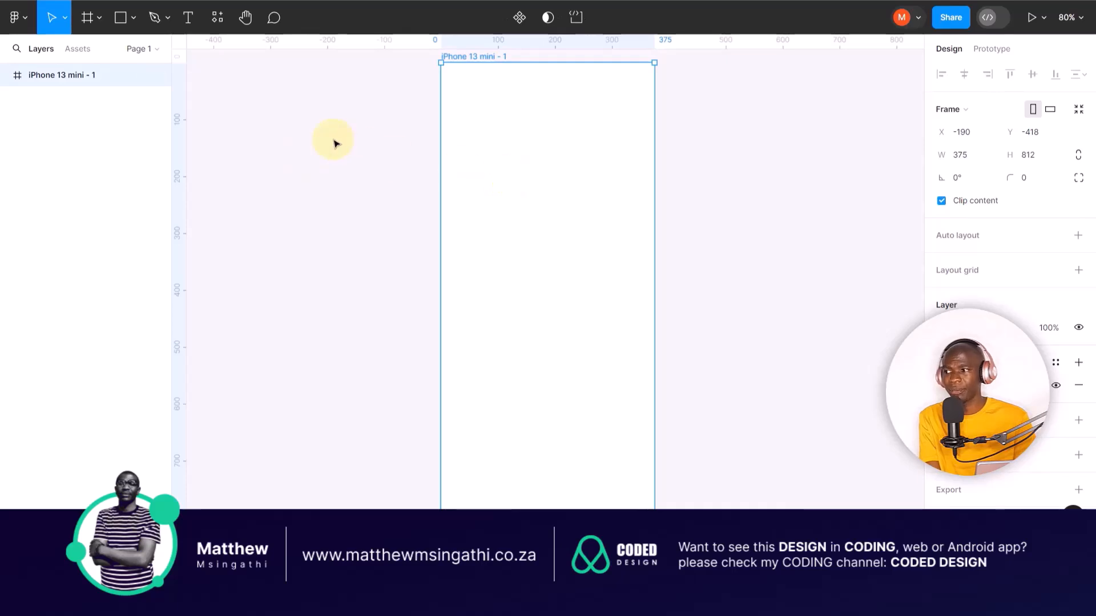
{"action": "left_click", "coordinate": [334, 140]}
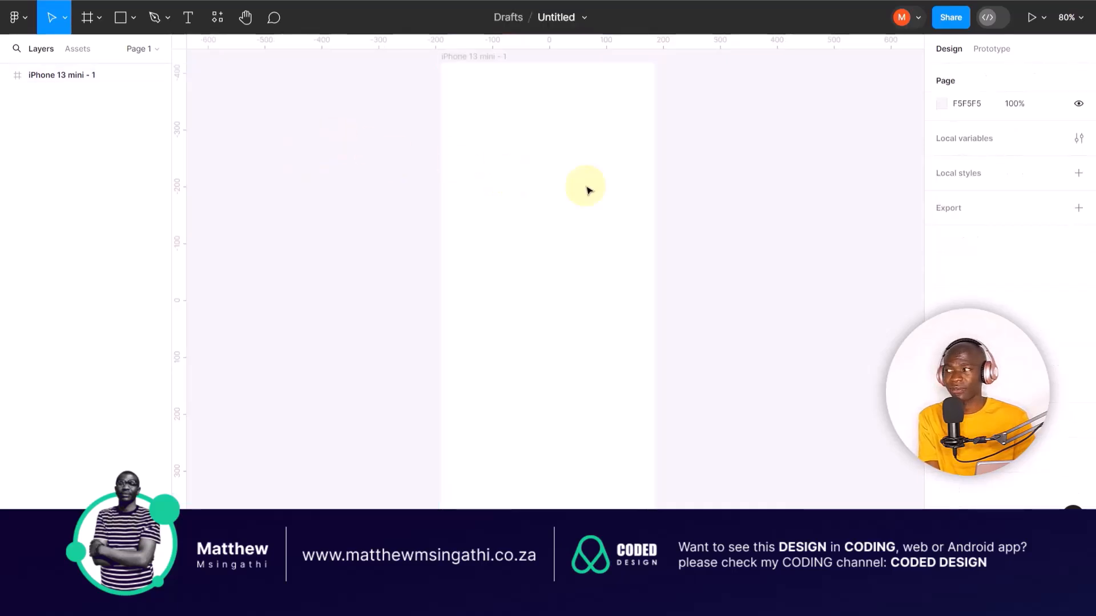
Set the page's background colour to the grey 9F9F9F
{"action": "left_click", "coordinate": [941, 104]}
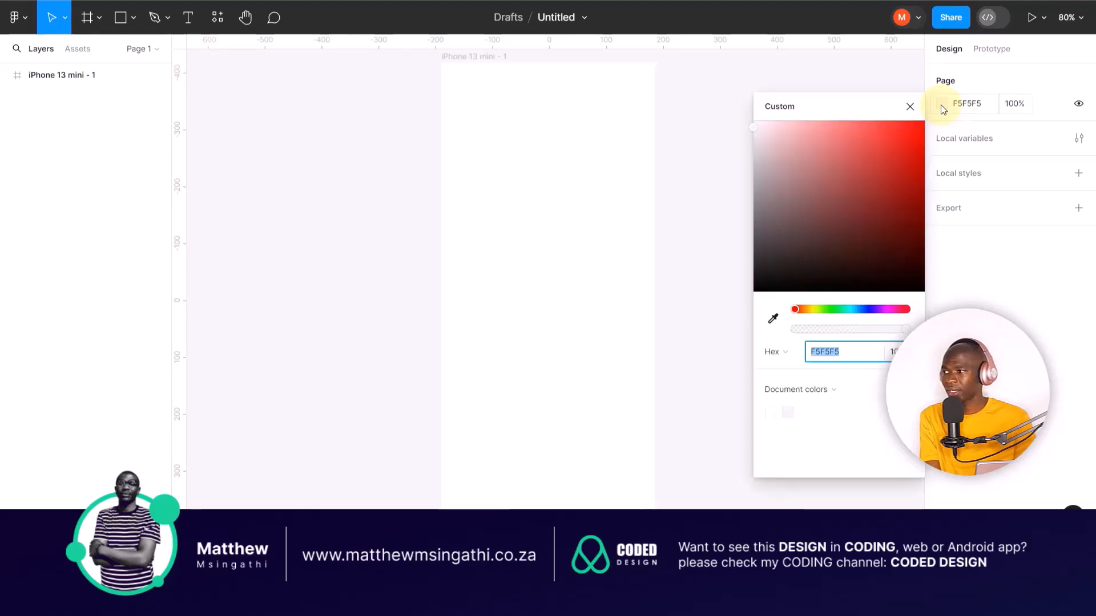
{"action": "left_click_drag", "start_coordinate": [755, 130], "coordinate": [749, 190]}
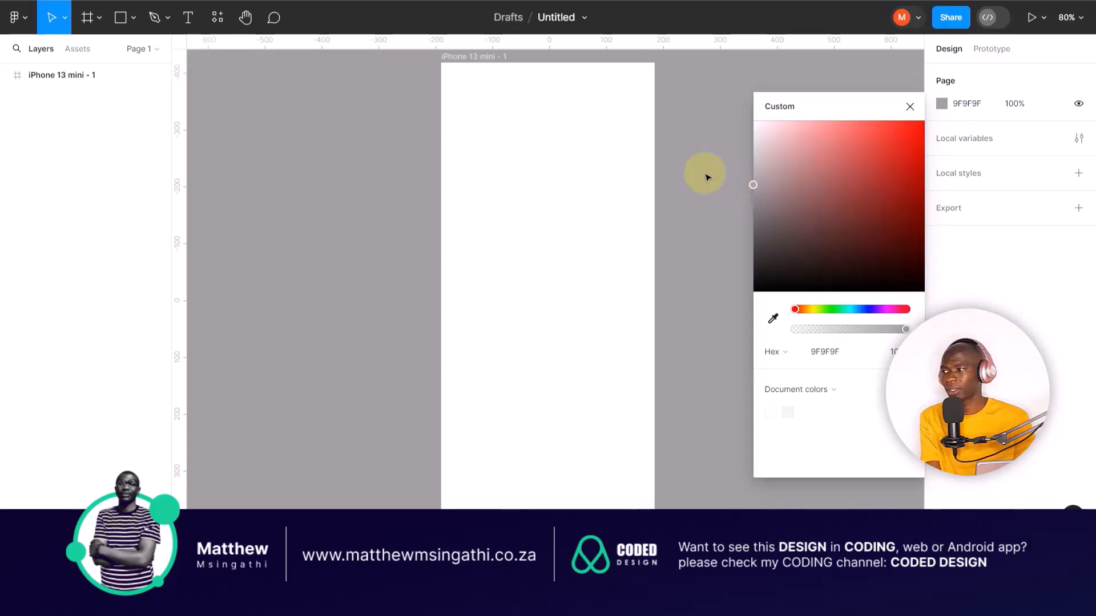
{"action": "left_click", "coordinate": [342, 131]}
{"action": "left_click", "coordinate": [569, 105]}
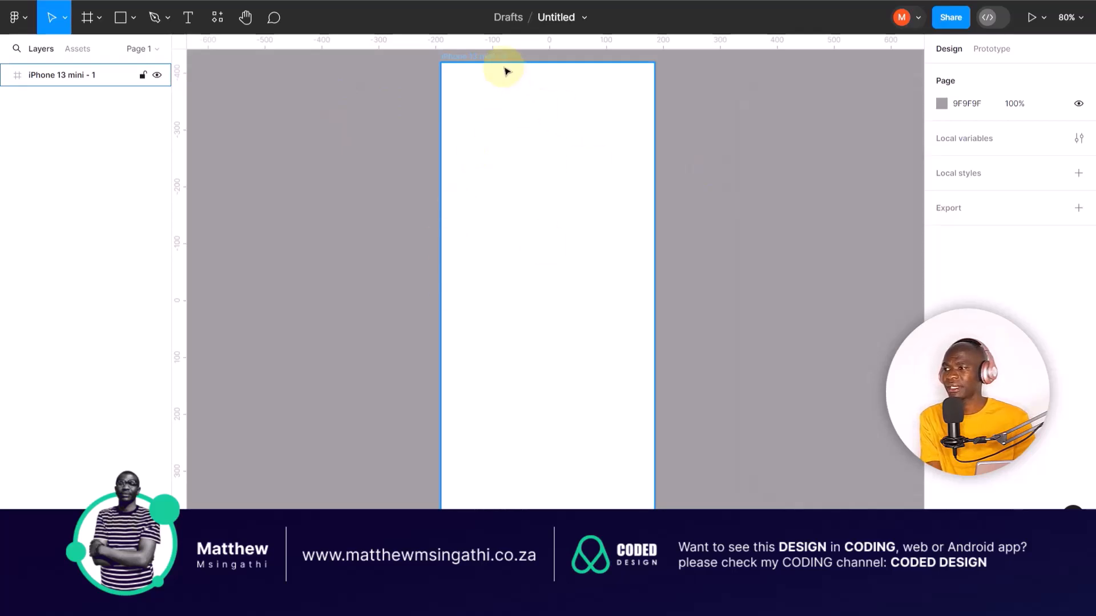
{"action": "left_click", "coordinate": [396, 281]}
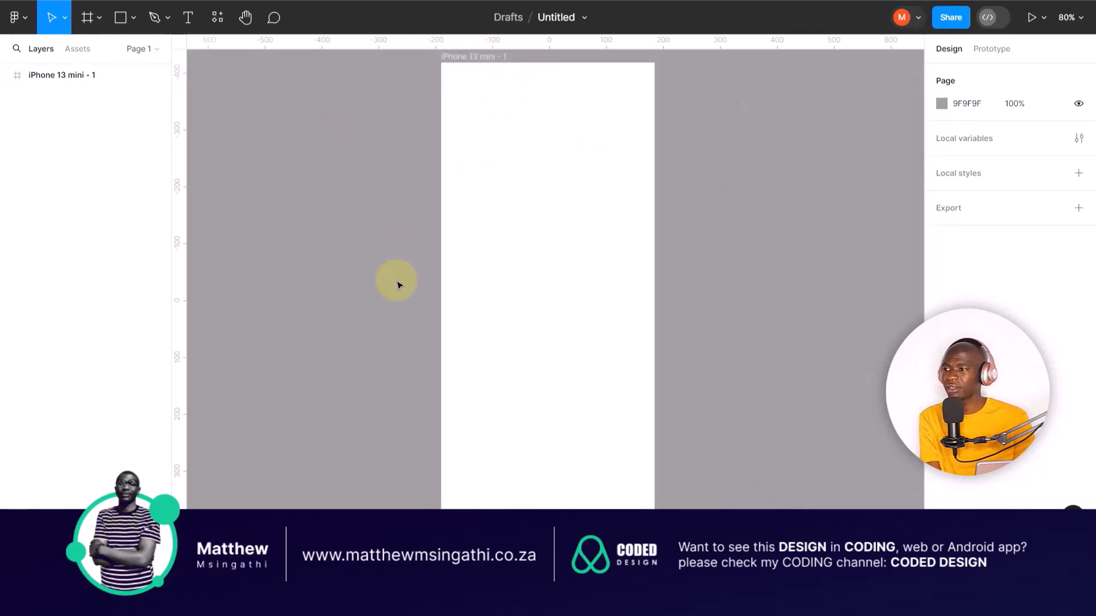
{"action": "left_click", "coordinate": [509, 468]}
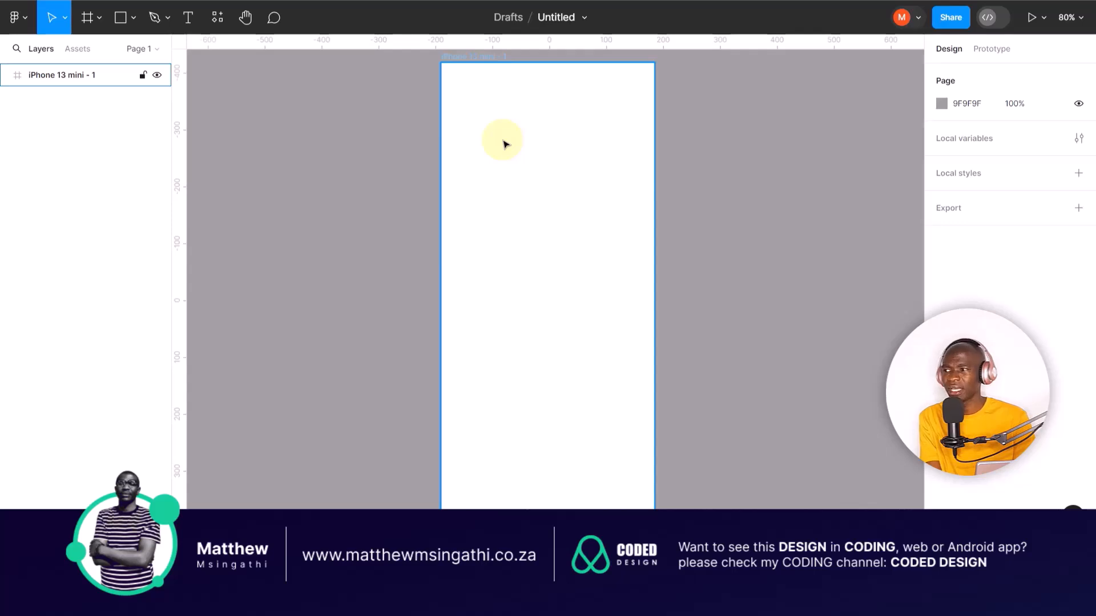
{"action": "left_click", "coordinate": [841, 132]}
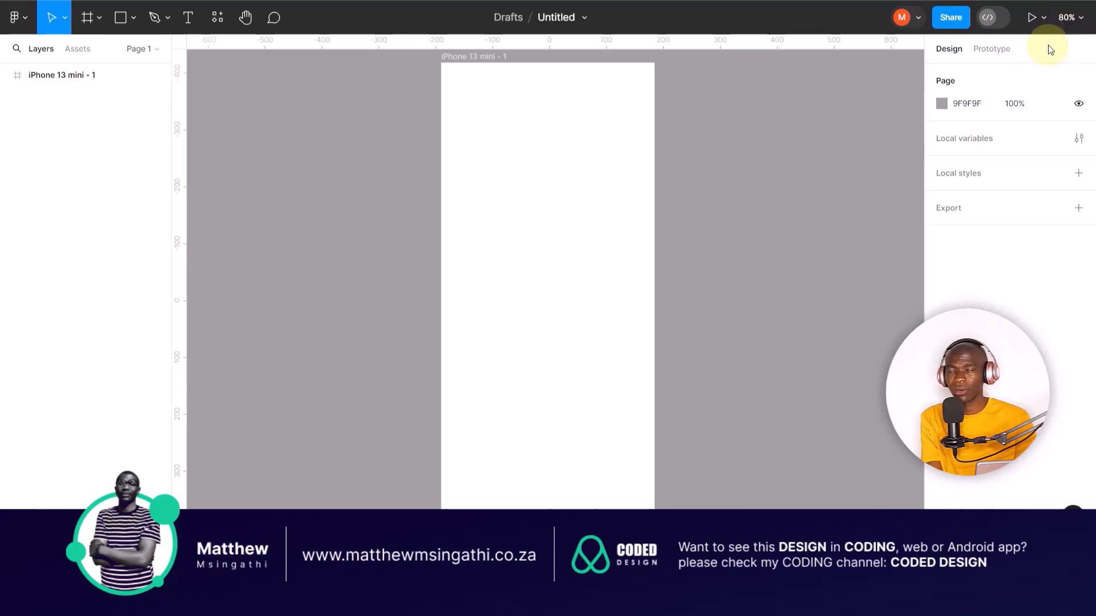
Move the iPhone 13 mini frame to about X -712, Y -460 on the canvas
{"action": "left_click", "coordinate": [1086, 24]}
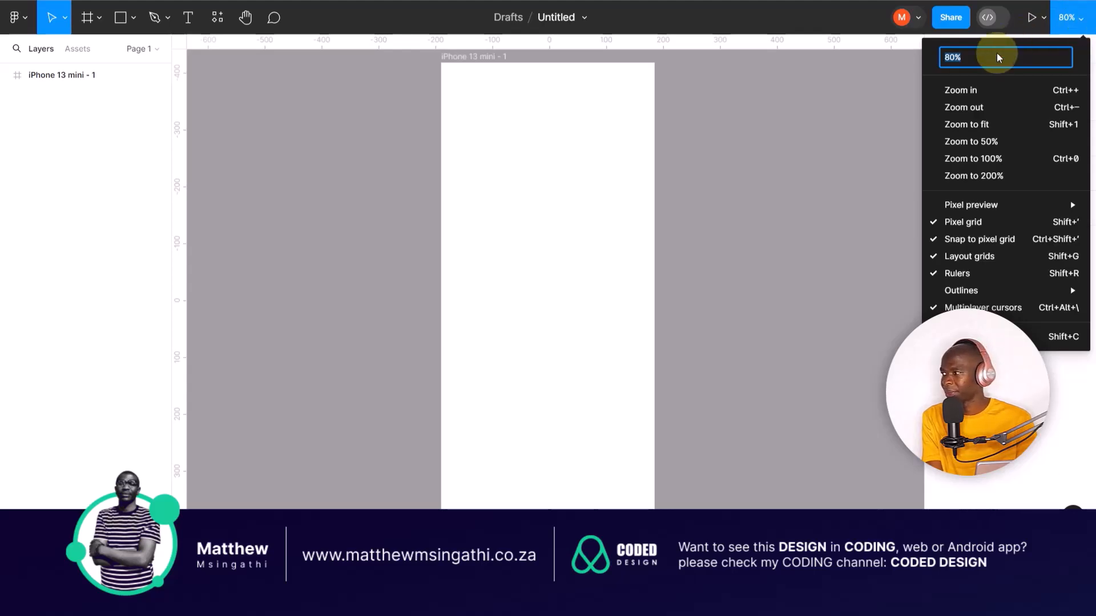
{"action": "left_click", "coordinate": [961, 107]}
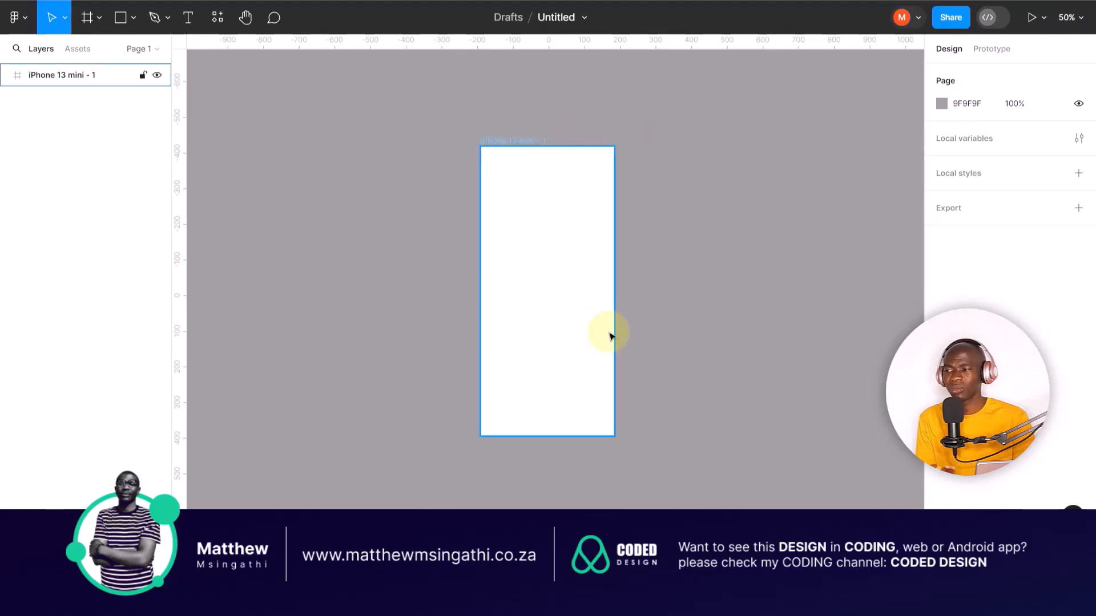
{"action": "left_click", "coordinate": [500, 86]}
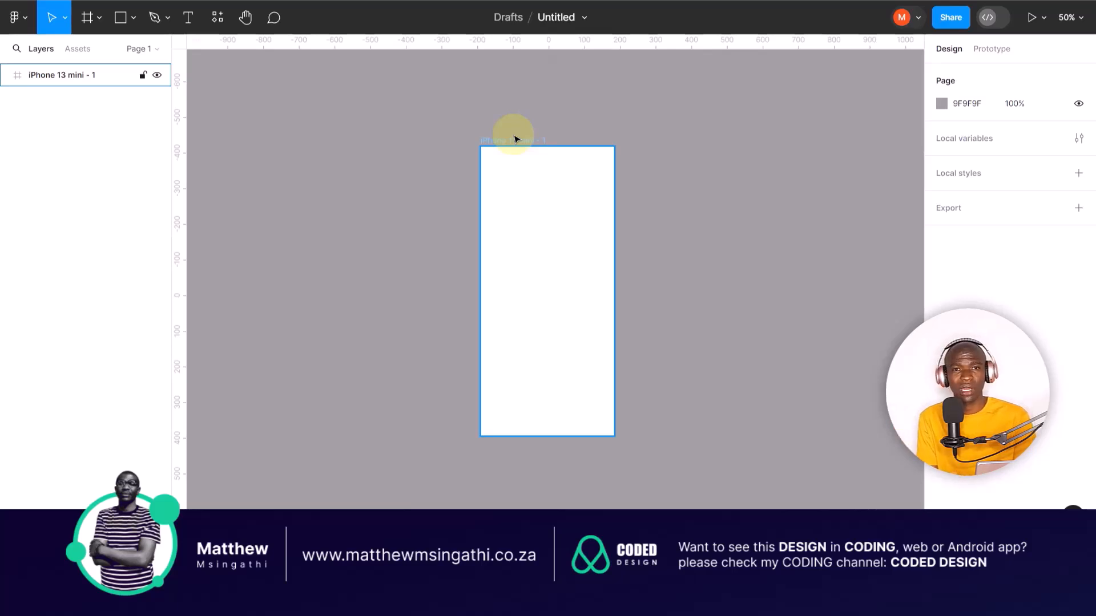
{"action": "left_click_drag", "start_coordinate": [508, 147], "coordinate": [322, 130]}
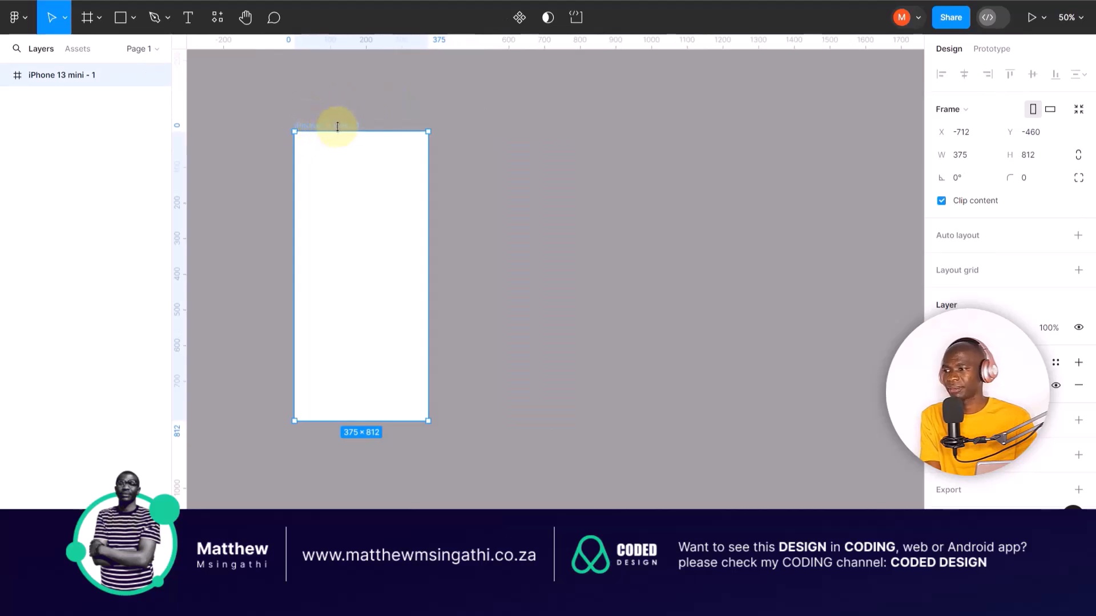
Rename the iPhone 13 mini frame as Home Page and select it
{"action": "double_click", "coordinate": [324, 125]}
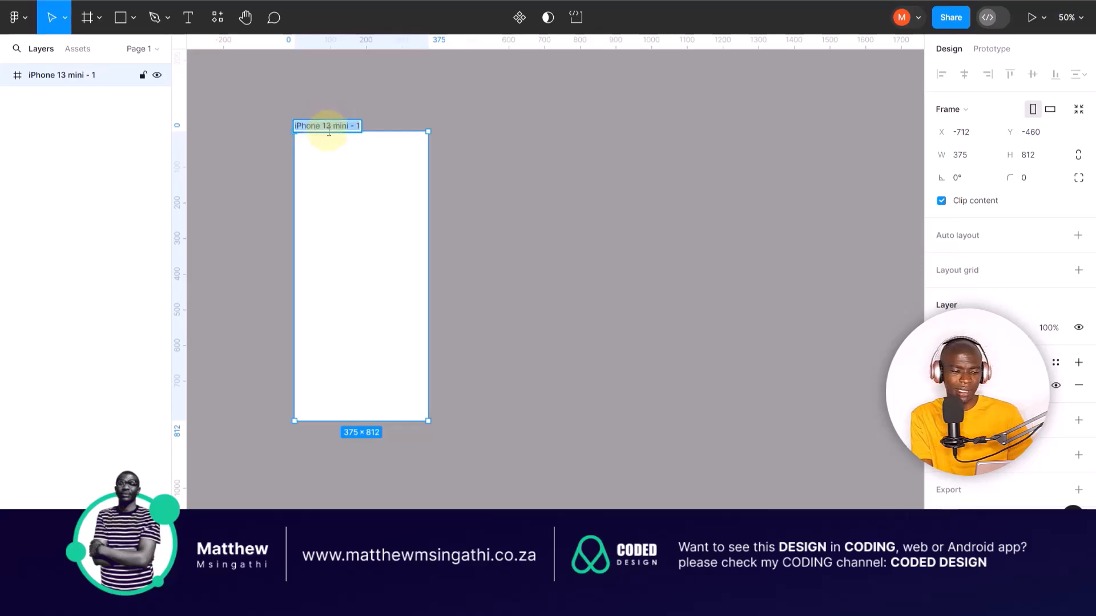
{"action": "type", "text": "Home Page"}
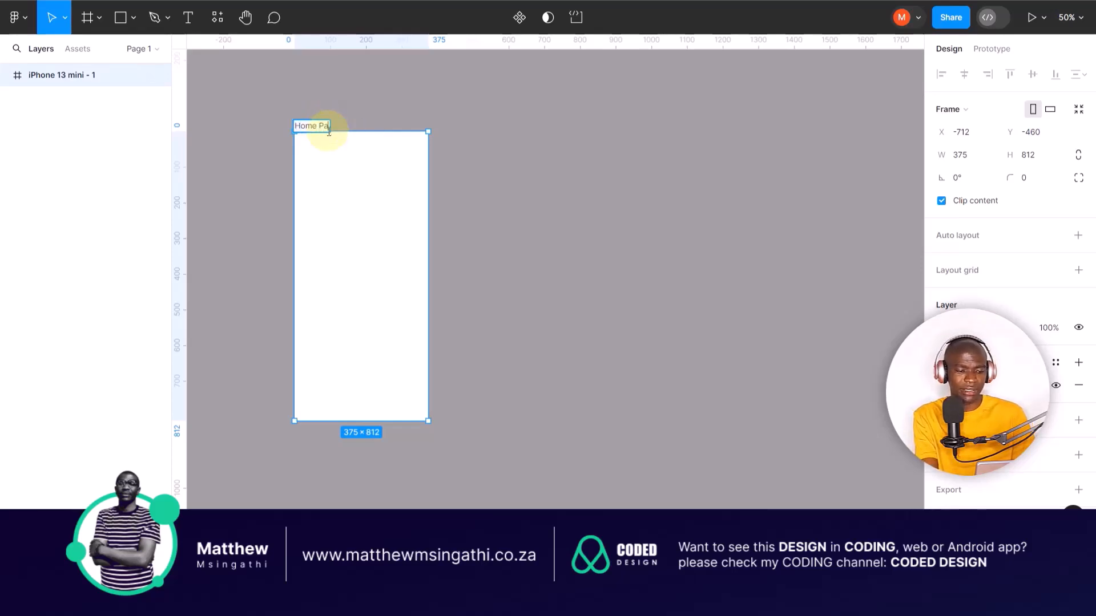
{"action": "left_click", "coordinate": [530, 216]}
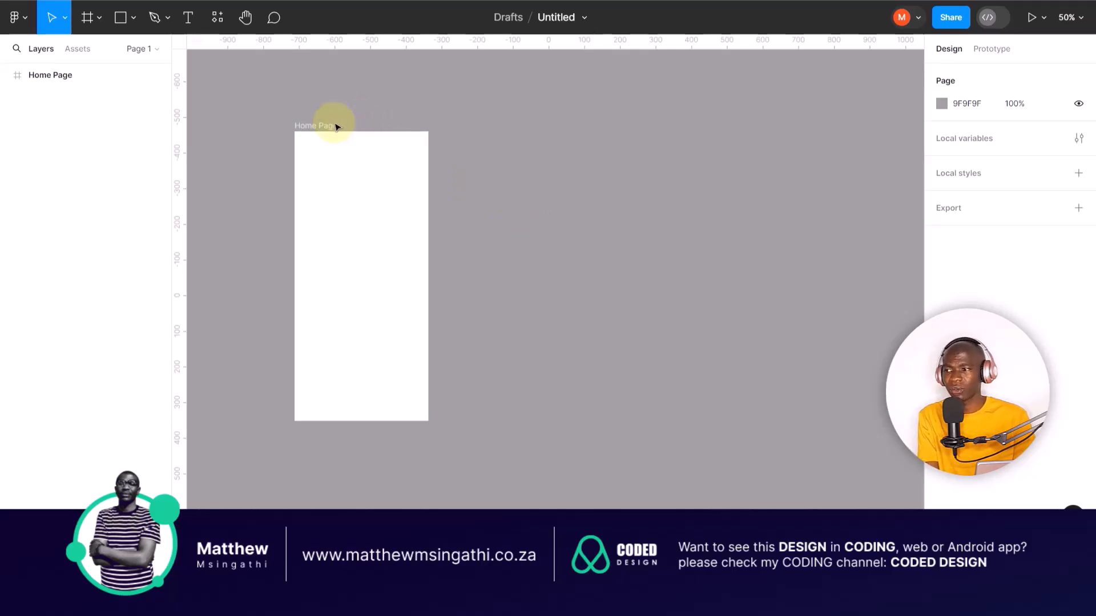
{"action": "left_click", "coordinate": [315, 123]}
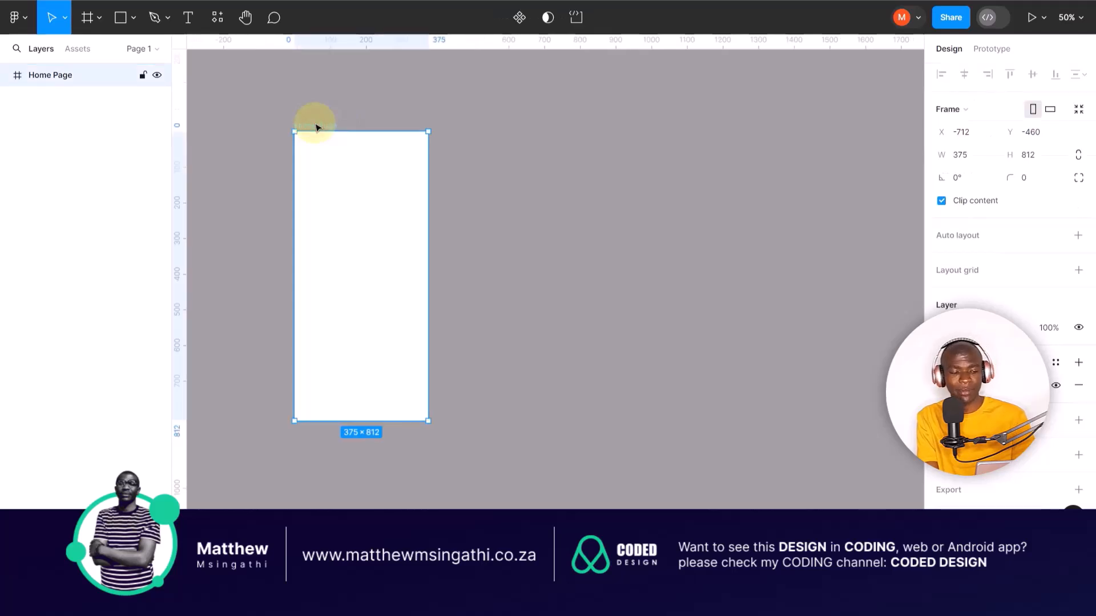
Duplicate the Home Page frame and rename the copy as Login
{"action": "key", "text": "ctrl+d"}
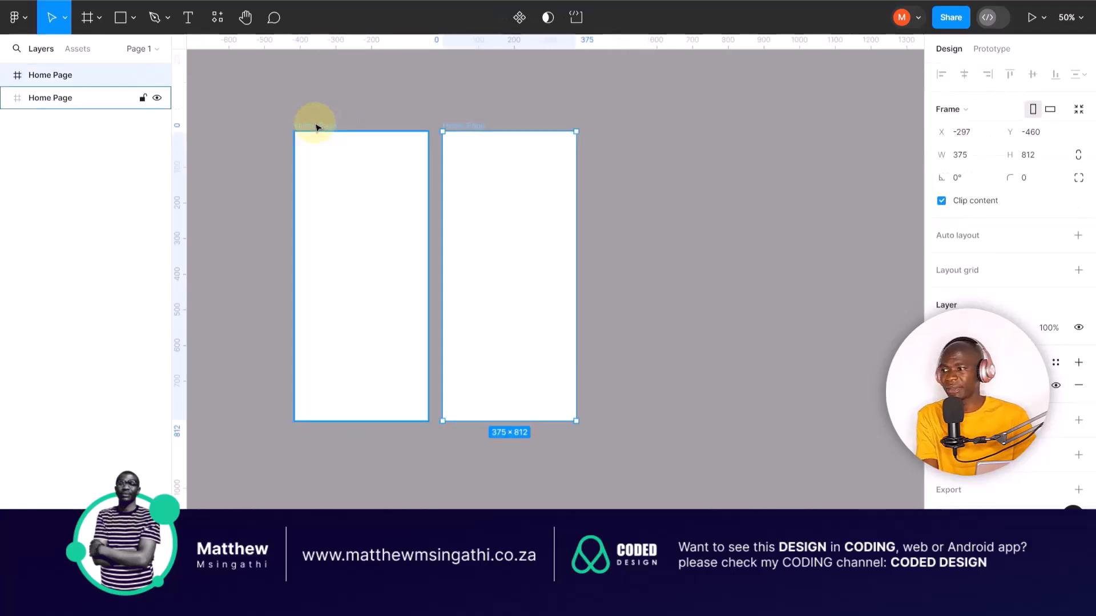
{"action": "left_click", "coordinate": [643, 209]}
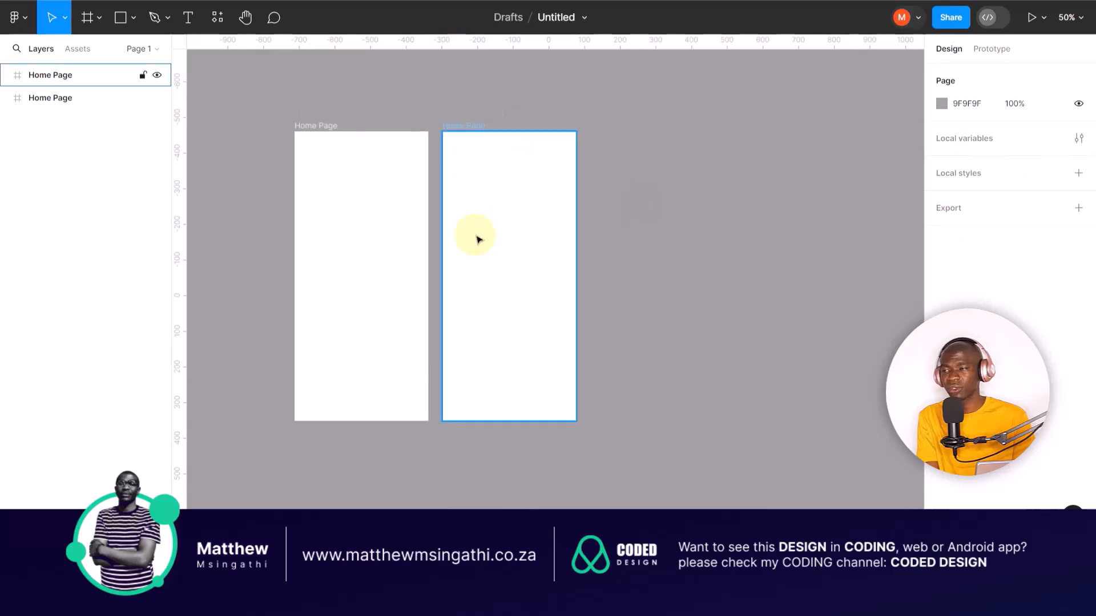
{"action": "left_click", "coordinate": [472, 125]}
{"action": "double_click", "coordinate": [470, 125]}
{"action": "type", "text": "Login"}
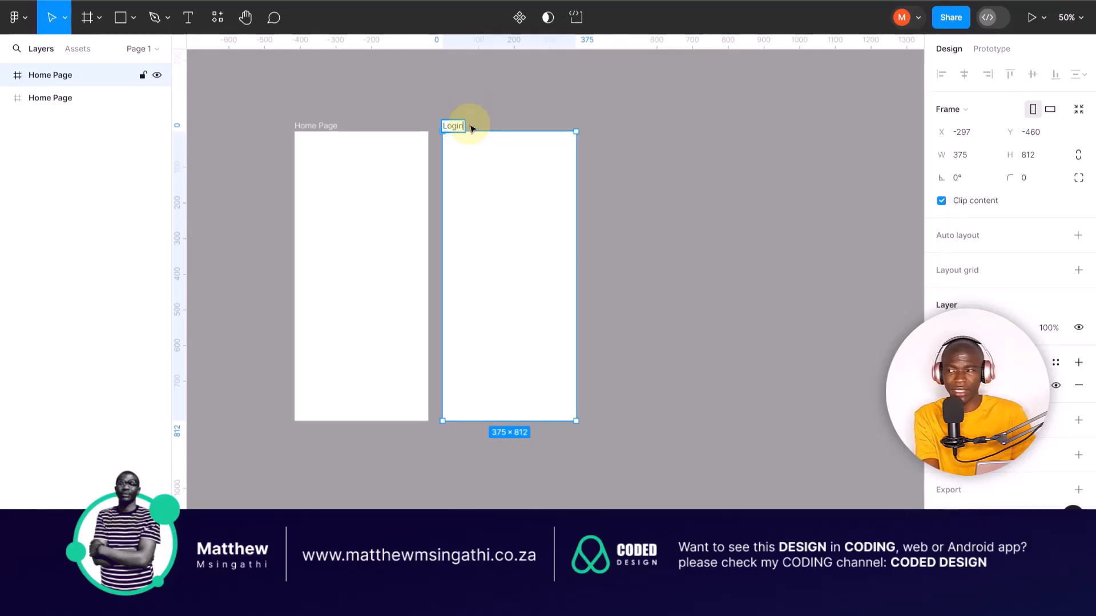
{"action": "left_click", "coordinate": [649, 190]}
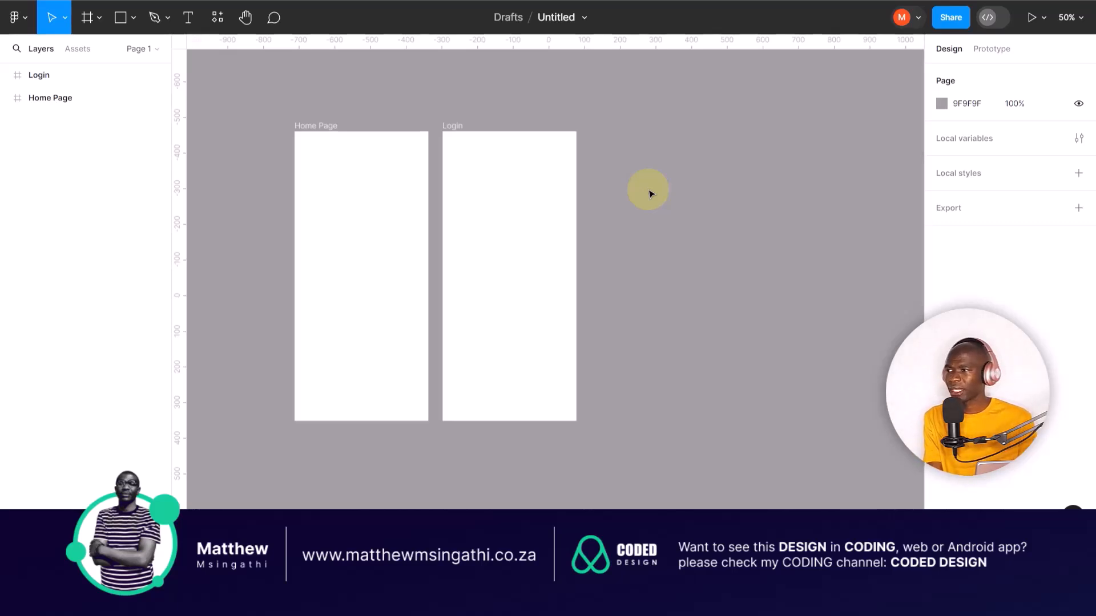
Rename the untitled design file as UI-Course
{"action": "left_click", "coordinate": [565, 21]}
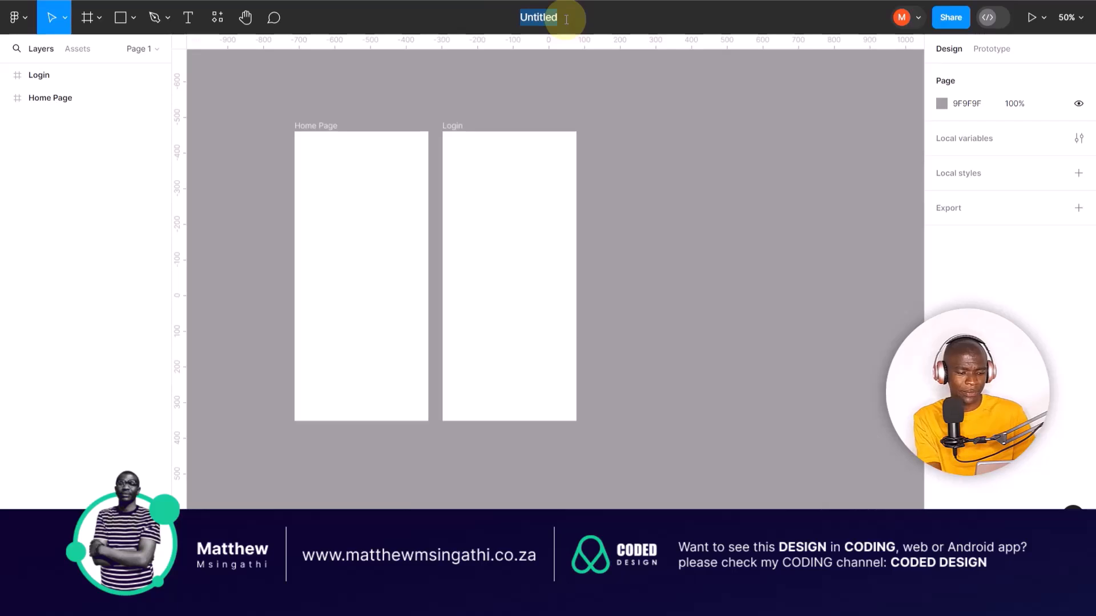
{"action": "type", "text": "UI"}
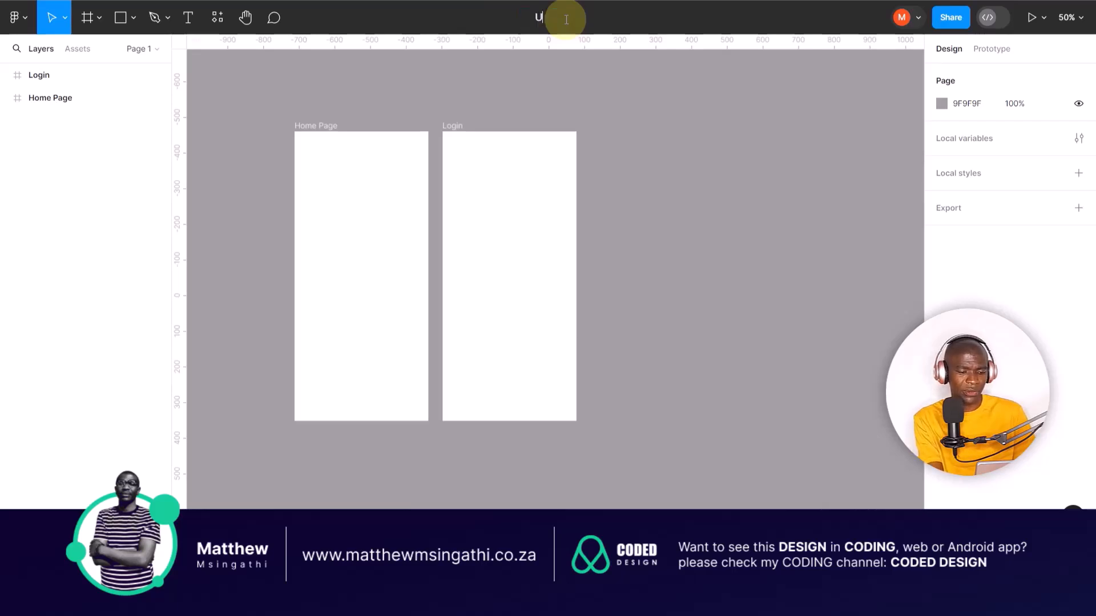
{"action": "type", "text": "-"}
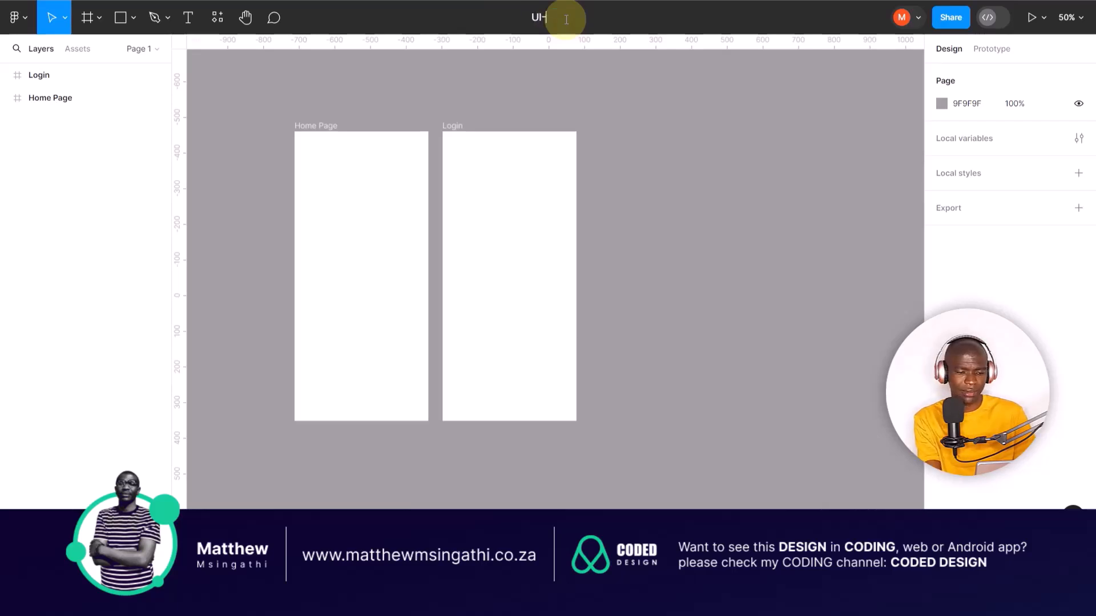
{"action": "type", "text": "Course"}
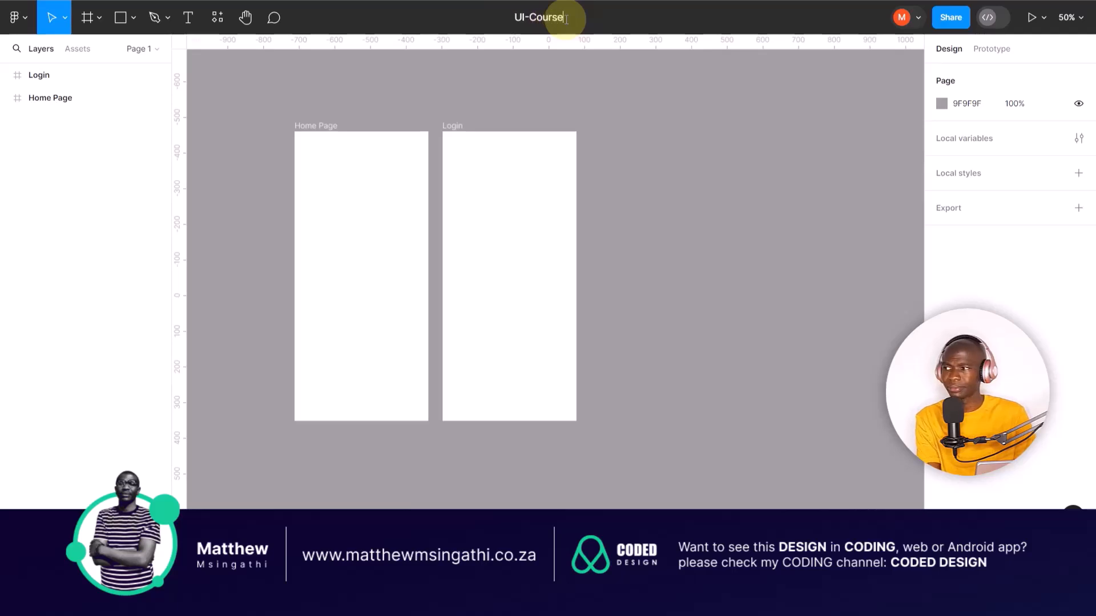
{"action": "left_click", "coordinate": [619, 172]}
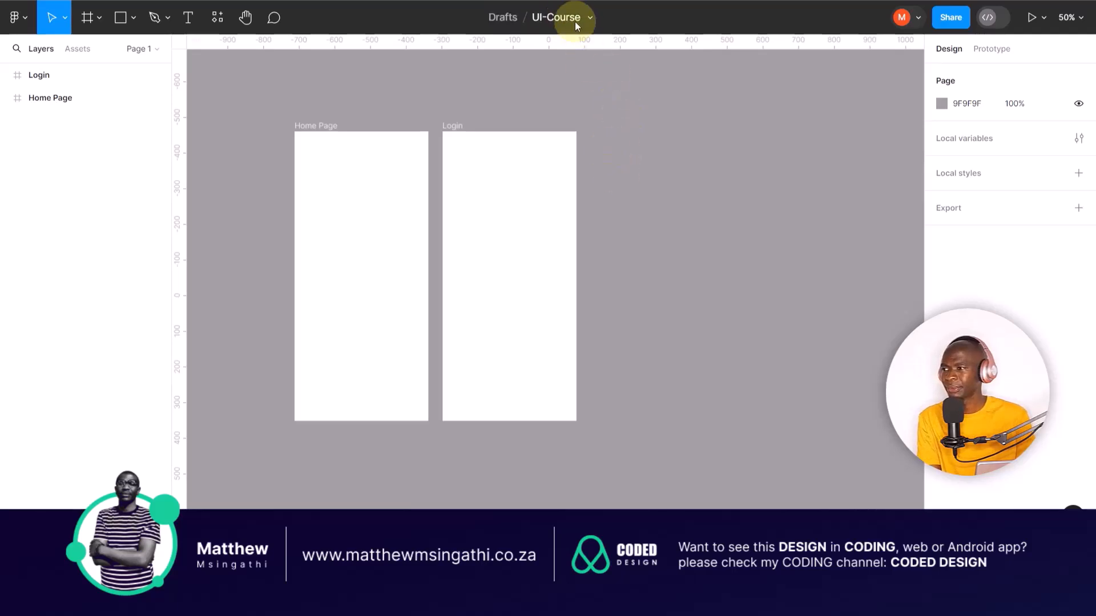